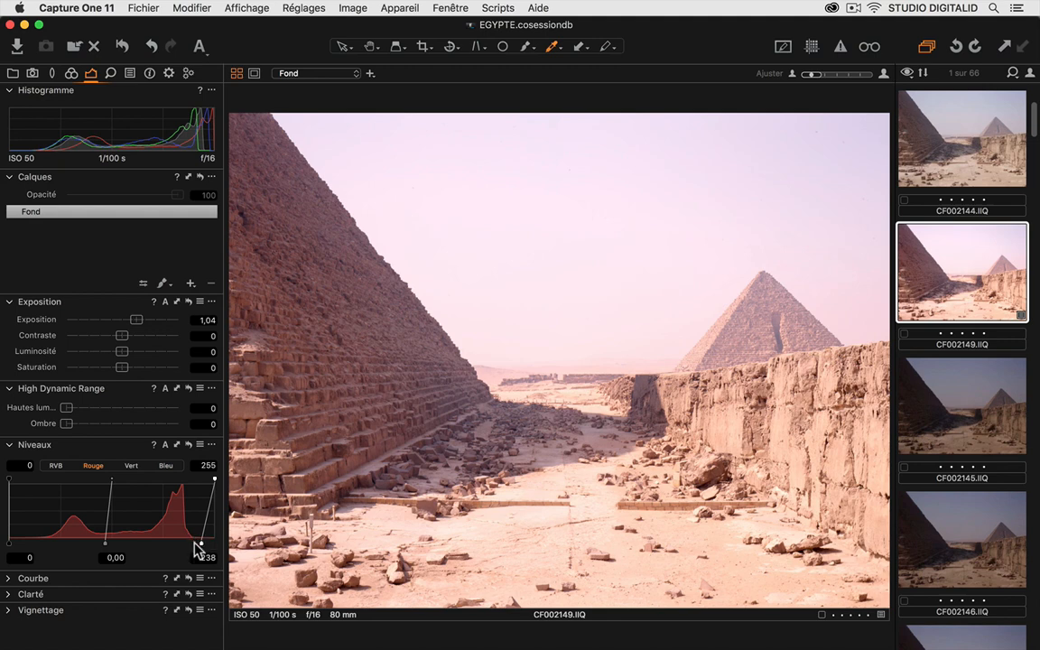
- Try a highlight level of 235 and a shadow level of 42 on the red channel, and restore both to 255 and 0
{"action": "left_click_drag", "start_coordinate": [200, 541], "coordinate": [200, 545]}
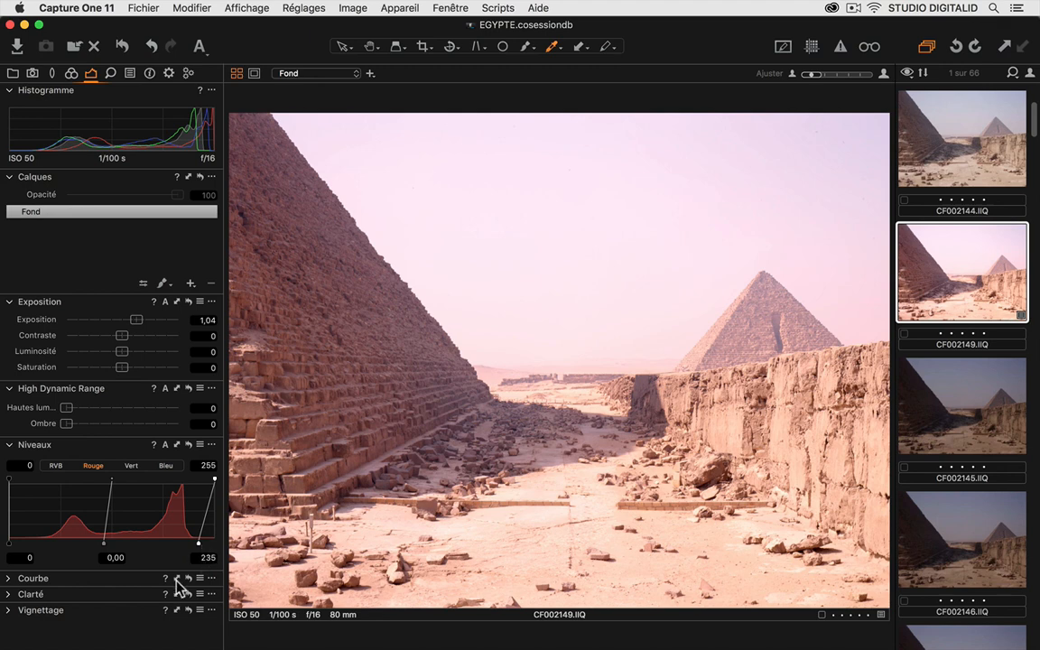
{"action": "left_click_drag", "start_coordinate": [9, 542], "coordinate": [47, 554]}
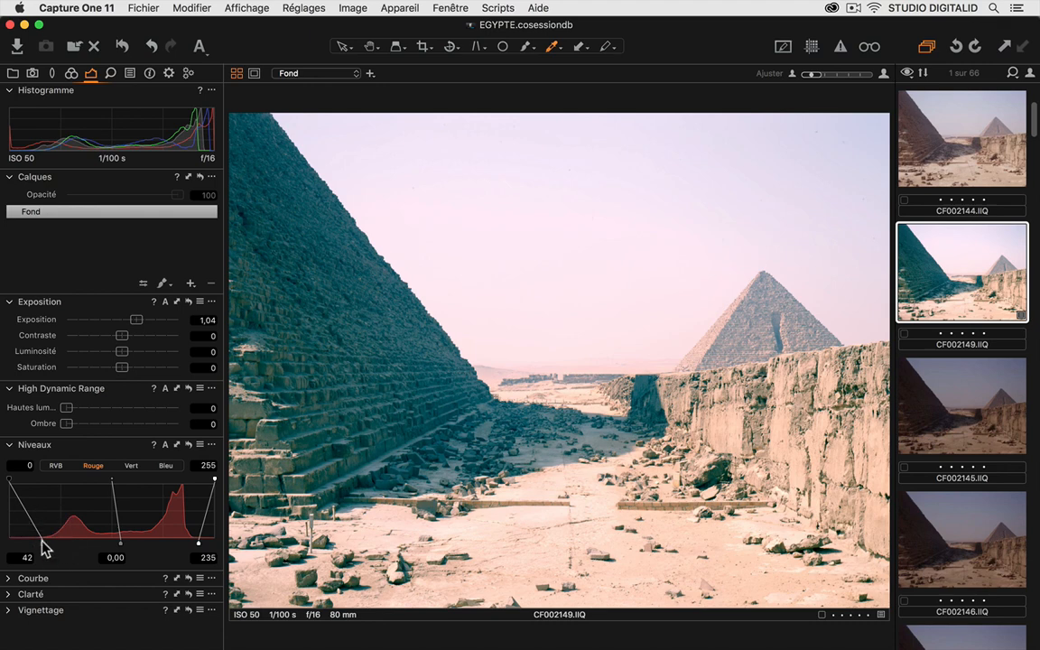
{"action": "left_click_drag", "start_coordinate": [42, 544], "coordinate": [16, 544]}
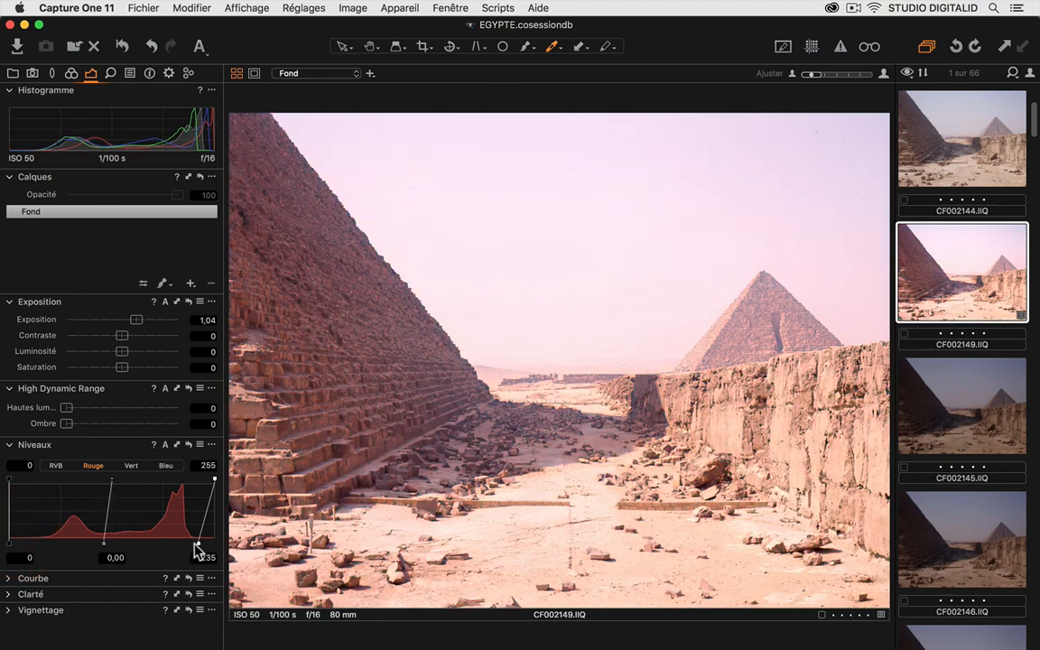
{"action": "left_click_drag", "start_coordinate": [200, 546], "coordinate": [232, 548]}
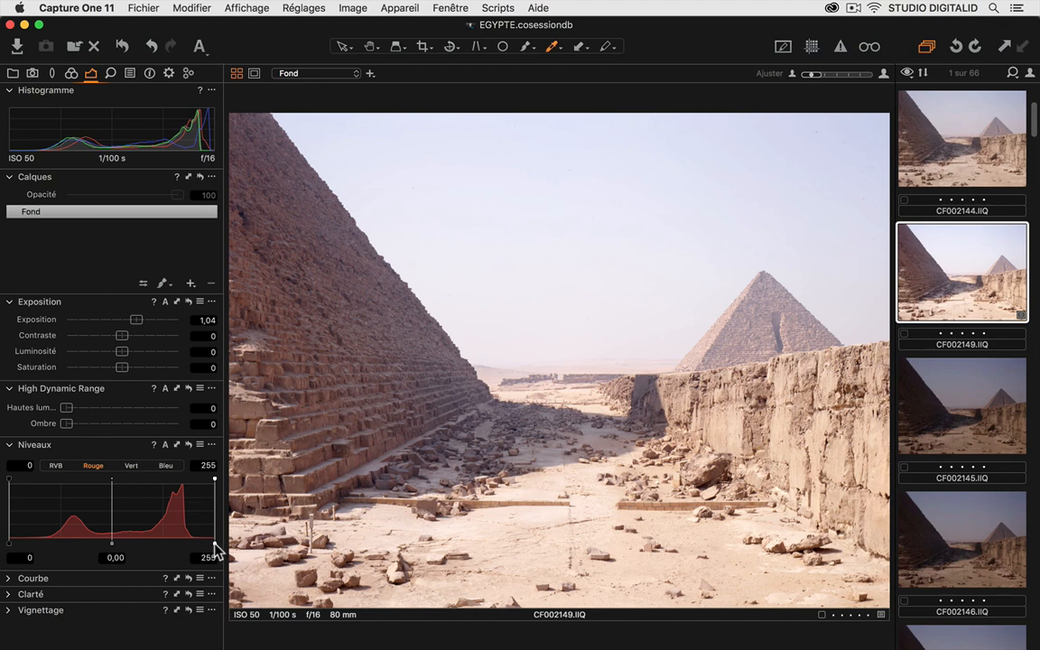
- Set the input highlight level to 238 on the red channel and 245 on the green channel
{"action": "left_click_drag", "start_coordinate": [214, 541], "coordinate": [201, 544]}
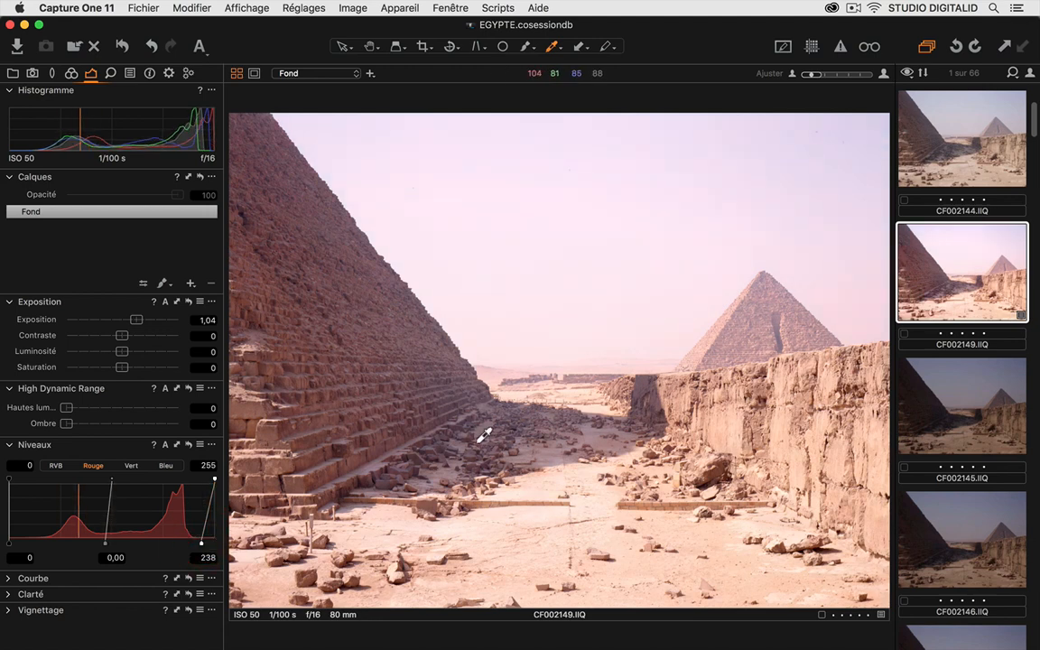
{"action": "left_click", "coordinate": [130, 466]}
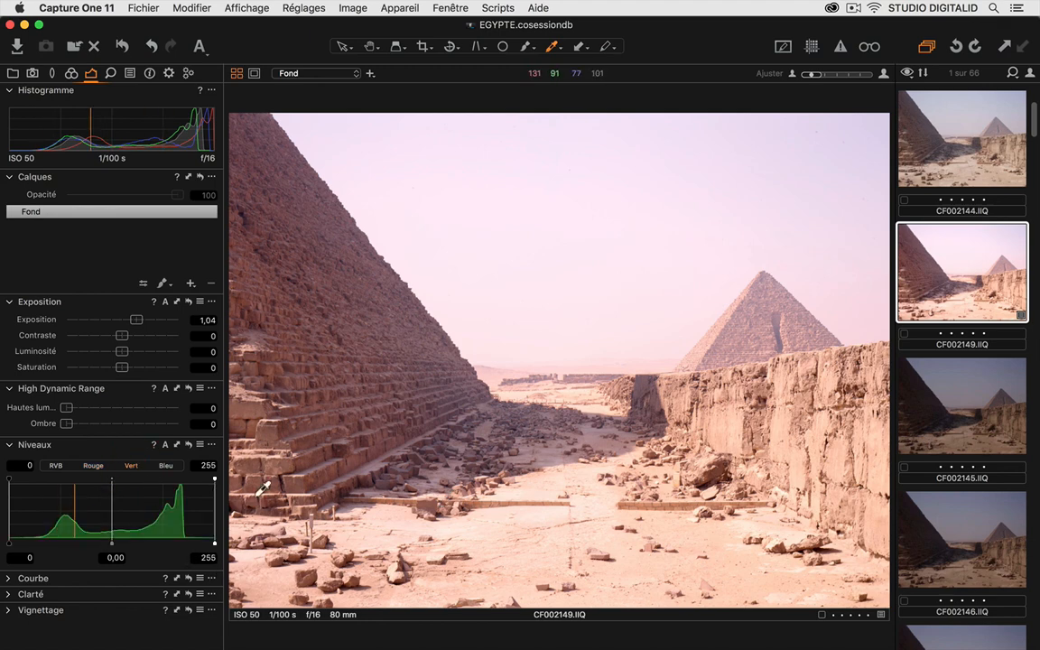
{"action": "left_click_drag", "start_coordinate": [215, 544], "coordinate": [208, 545]}
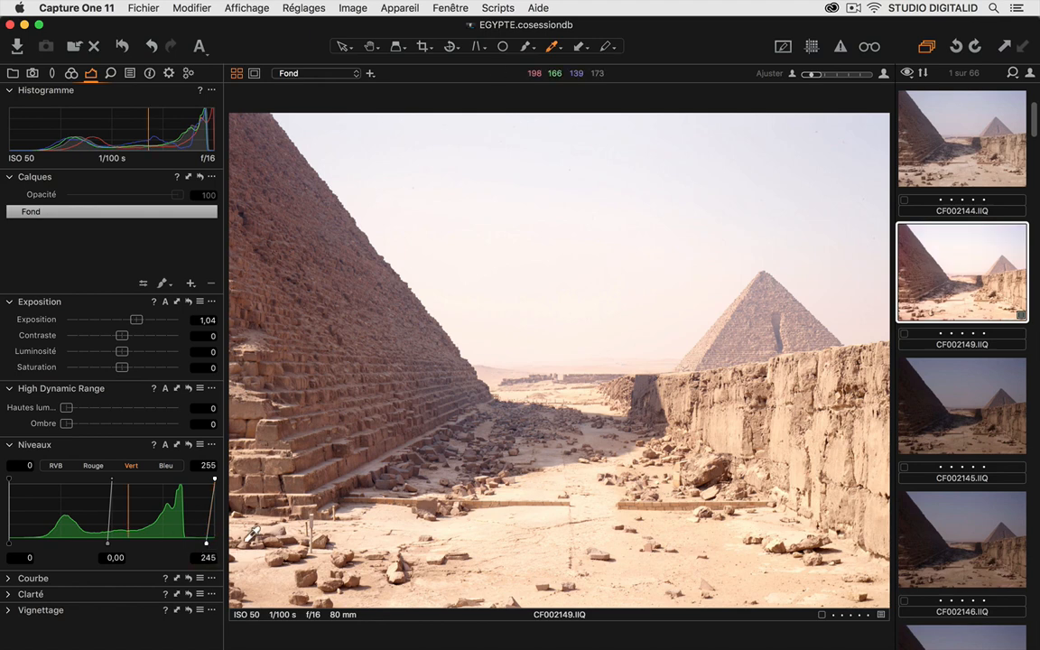
- Compare the photo with and without the Levels (Niveaux) adjustments by temporarily resetting them
{"action": "left_click", "coordinate": [189, 445], "text": "alt"}
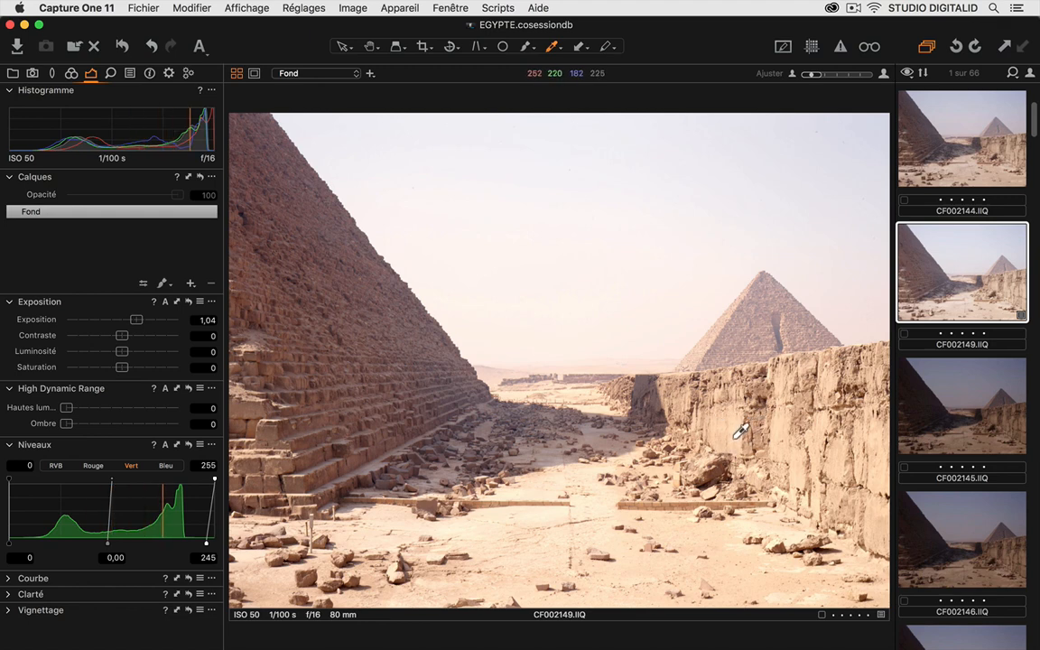
{"action": "left_click", "coordinate": [187, 445]}
{"action": "left_click", "coordinate": [189, 445]}
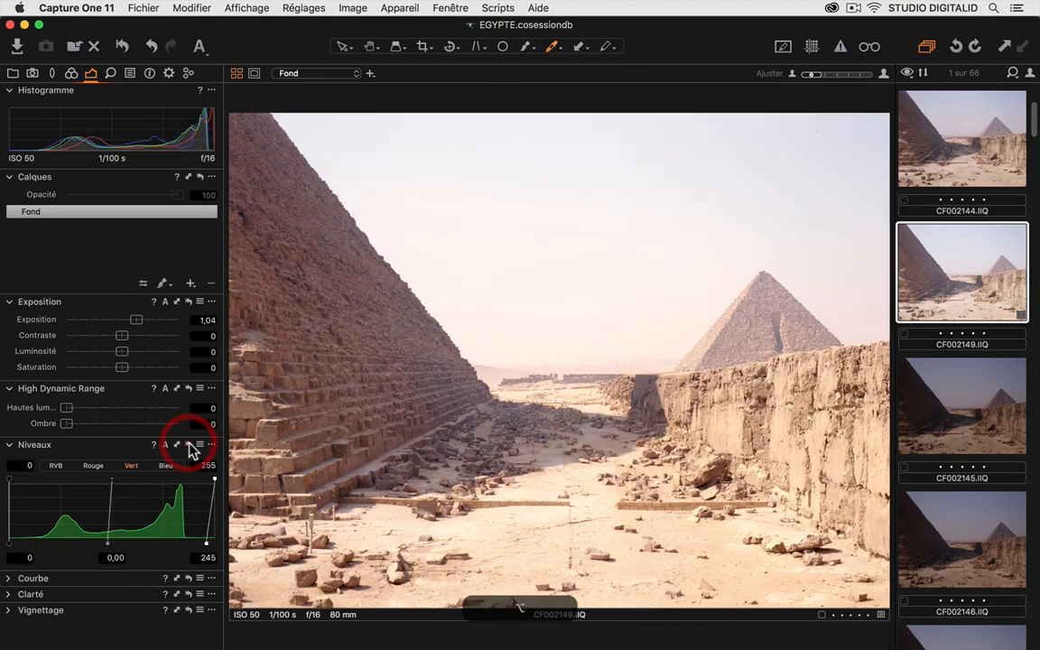
{"action": "left_click", "coordinate": [190, 446]}
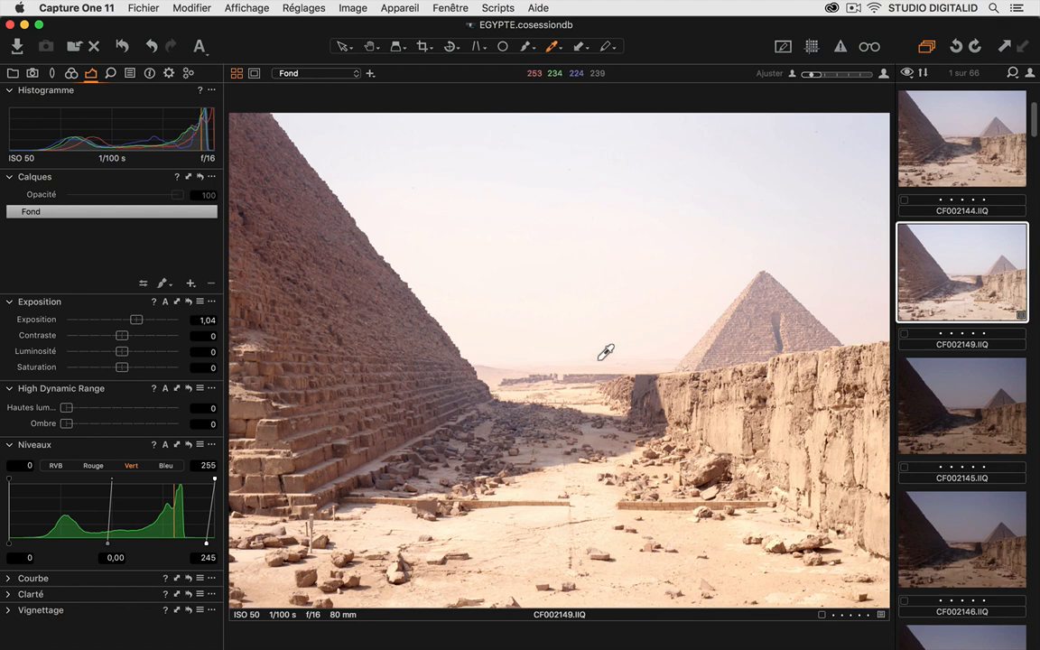
- Restore the input highlight level to 255 on both the red and green channels
{"action": "left_click", "coordinate": [92, 465]}
{"action": "left_click_drag", "start_coordinate": [209, 544], "coordinate": [219, 545]}
{"action": "left_click", "coordinate": [130, 466]}
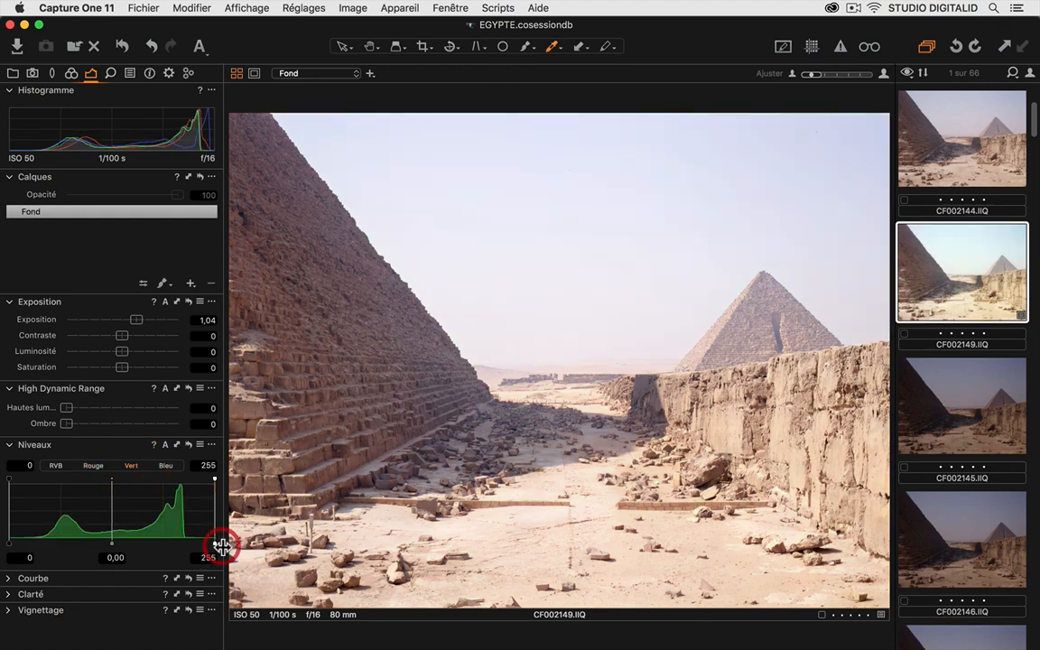
- Set the blue channel's highlight level to 239 and the midtones to 0,10 on green and 0,13 on red
{"action": "left_click", "coordinate": [166, 465]}
{"action": "left_click_drag", "start_coordinate": [215, 544], "coordinate": [203, 542]}
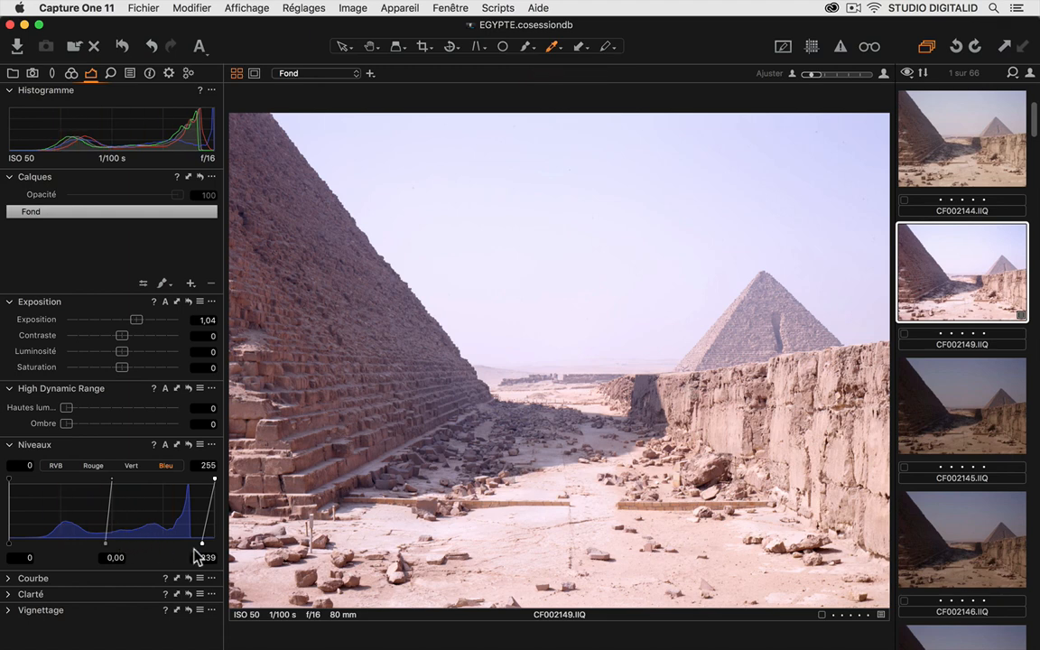
{"action": "left_click", "coordinate": [132, 465]}
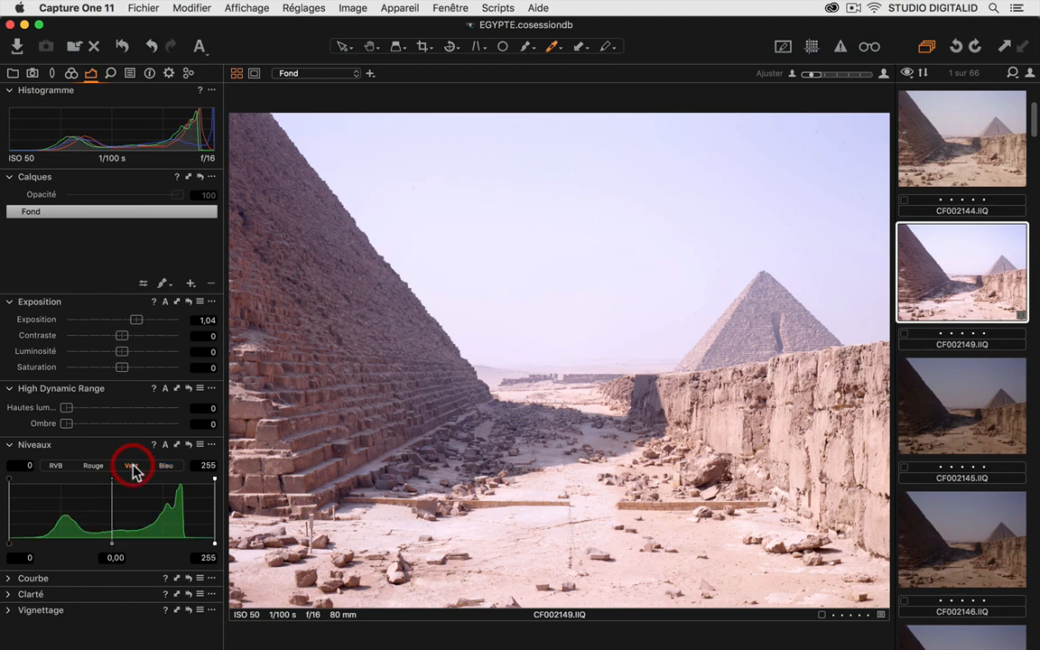
{"action": "mouse_move", "coordinate": [111, 542]}
{"action": "left_mouse_down"}
{"action": "mouse_move", "coordinate": [121, 543]}
{"action": "mouse_move", "coordinate": [100, 543]}
{"action": "left_mouse_up"}
{"action": "left_click", "coordinate": [94, 466]}
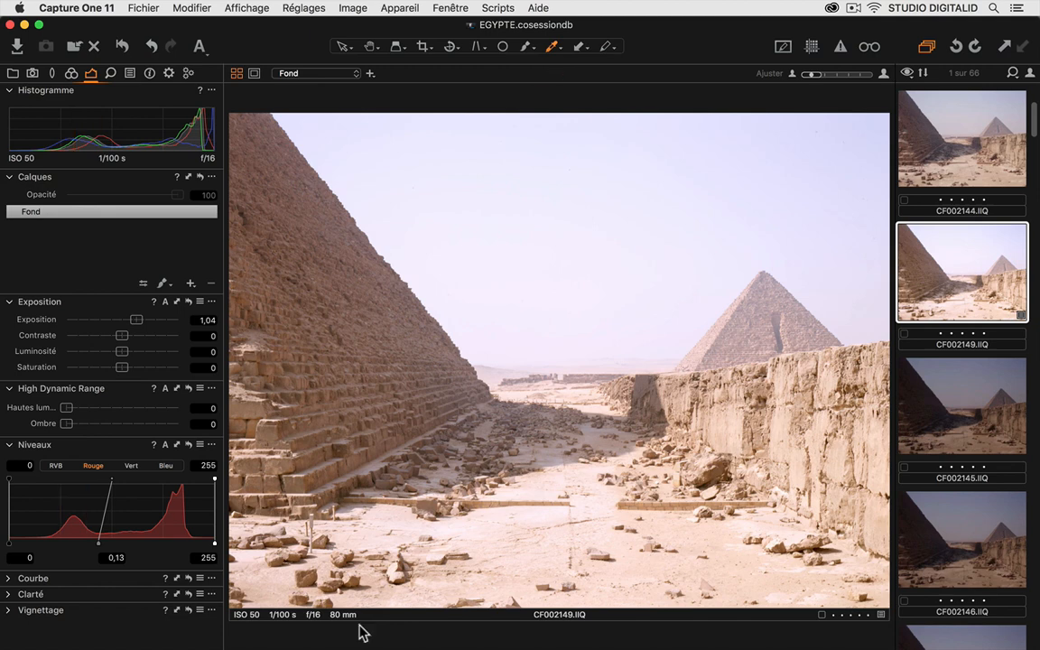
- Set the input shadow levels to 35 for RVB, 6 for red, 4 for blue and 3 for green
{"action": "left_click", "coordinate": [57, 465]}
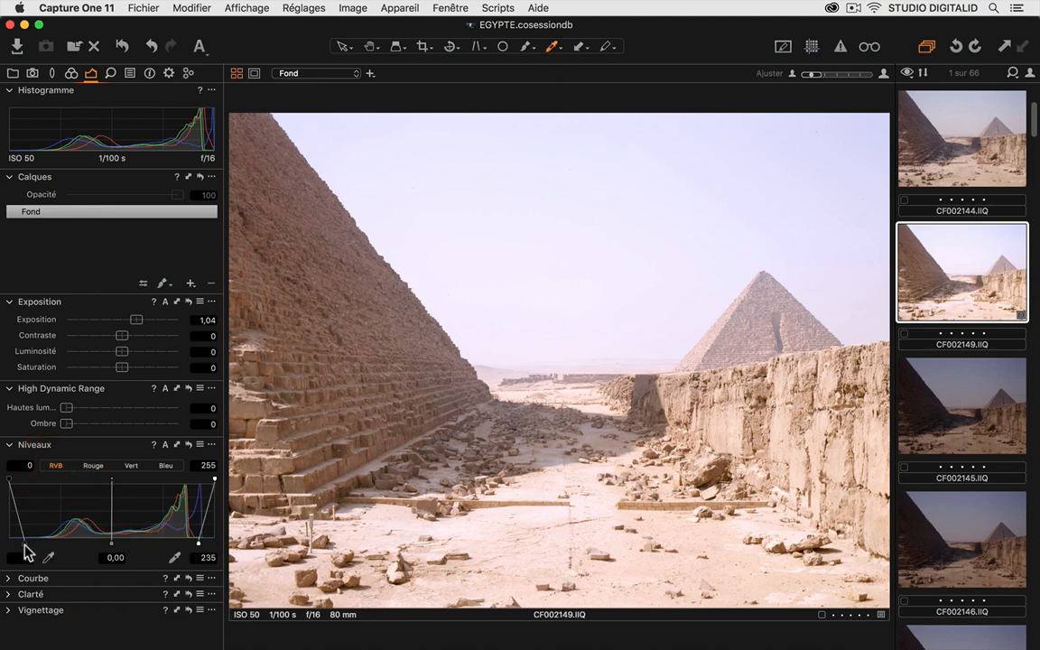
{"action": "left_click_drag", "start_coordinate": [24, 546], "coordinate": [35, 543]}
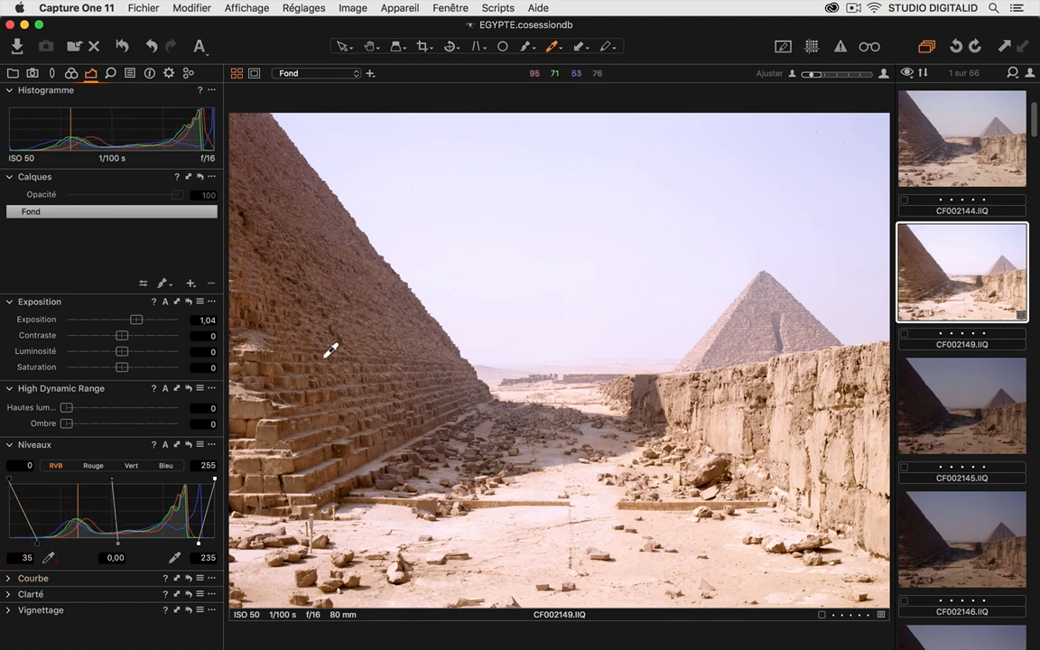
{"action": "left_click", "coordinate": [92, 467]}
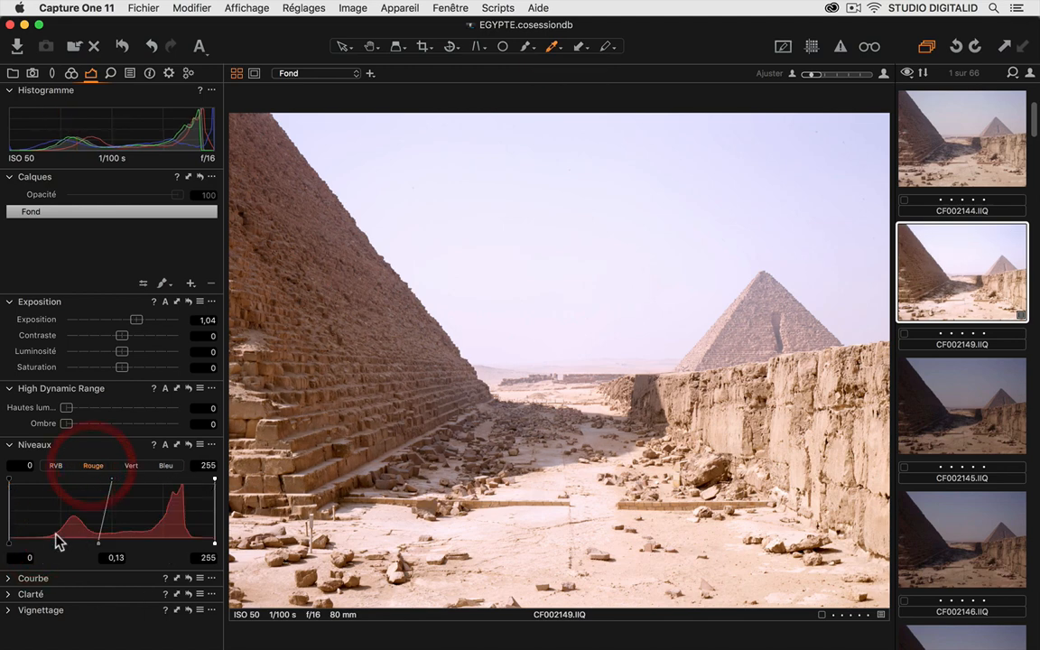
{"action": "left_click_drag", "start_coordinate": [9, 541], "coordinate": [11, 542]}
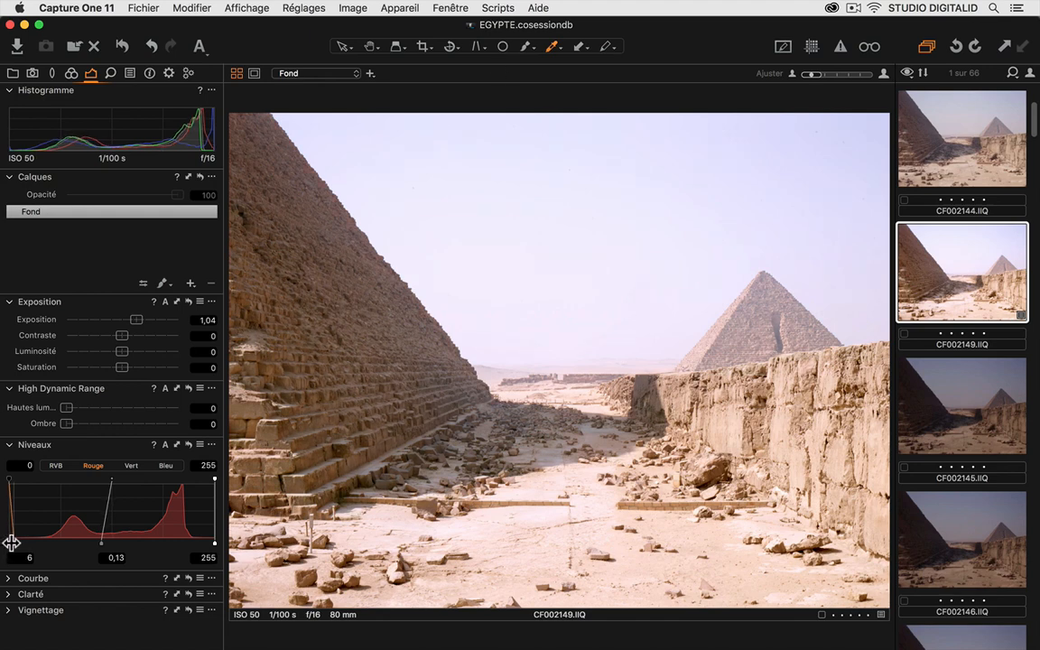
{"action": "left_click", "coordinate": [161, 466]}
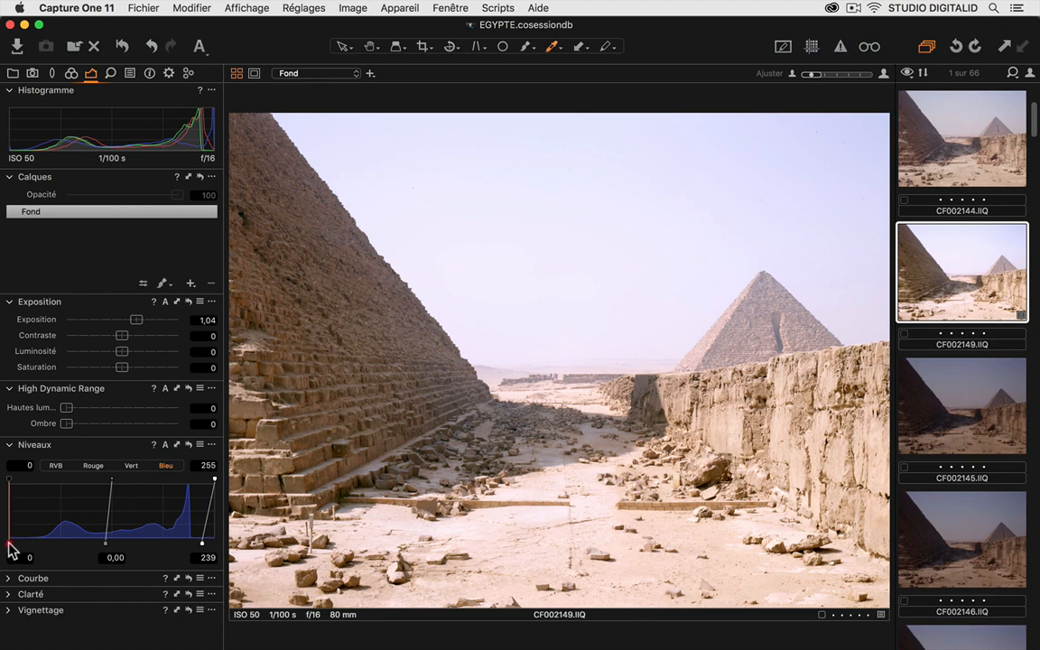
{"action": "left_click_drag", "start_coordinate": [7, 541], "coordinate": [9, 541]}
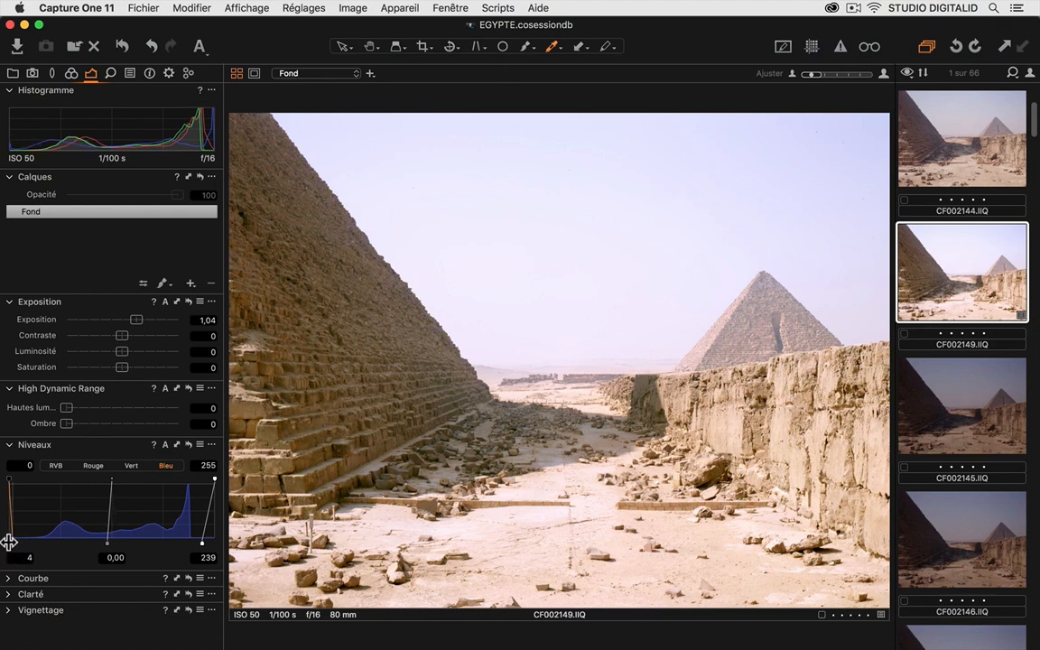
{"action": "left_click", "coordinate": [131, 466]}
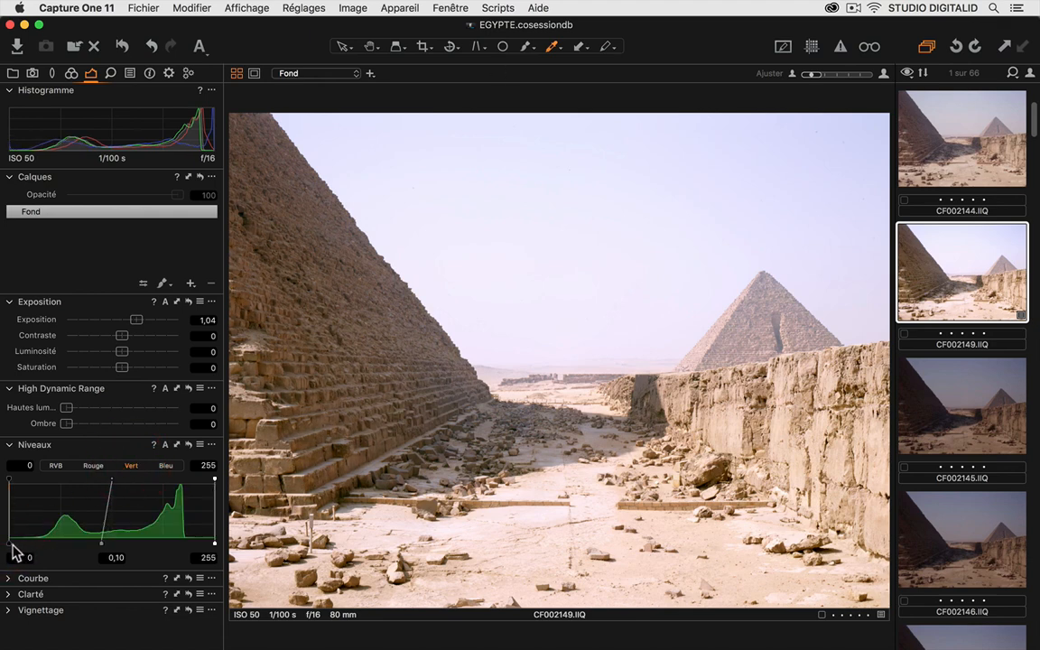
{"action": "left_click_drag", "start_coordinate": [9, 541], "coordinate": [9, 541]}
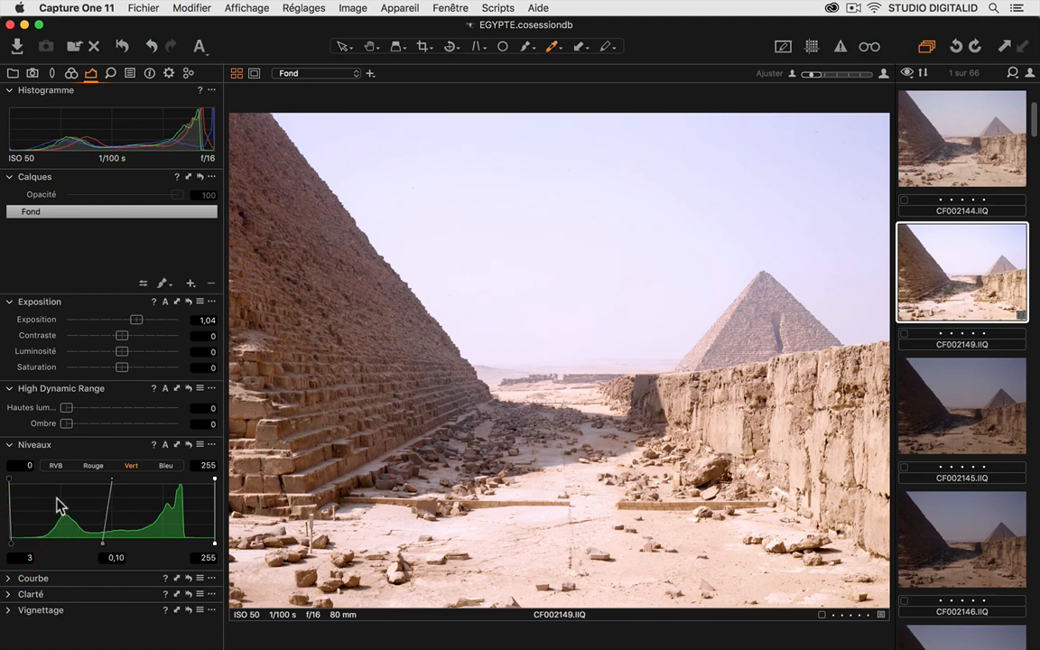
- Turn on the exposure warning and set the combined RVB highlight level to 245 to reduce the clipped sky
{"action": "left_click", "coordinate": [57, 465]}
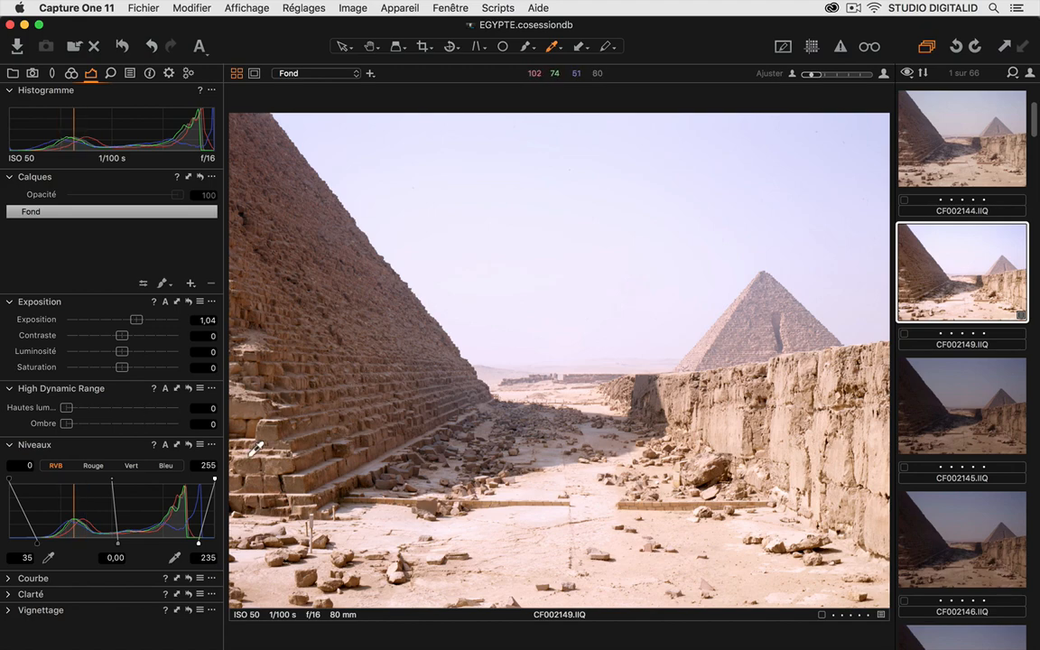
{"action": "left_click_drag", "start_coordinate": [187, 448], "coordinate": [187, 448]}
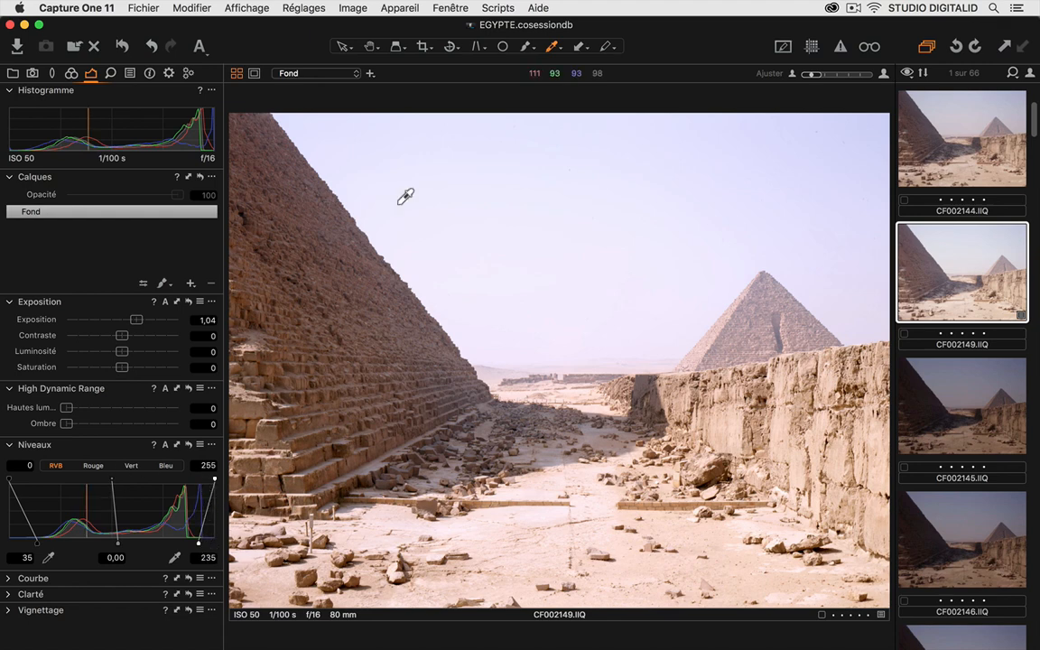
{"action": "left_click", "coordinate": [840, 45]}
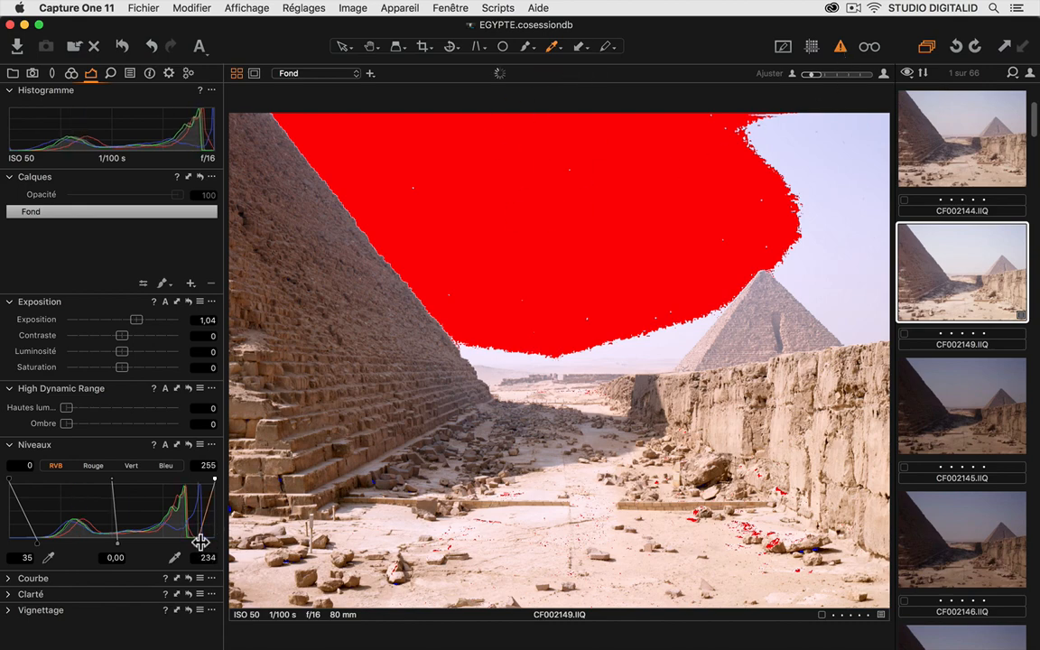
{"action": "left_click_drag", "start_coordinate": [202, 541], "coordinate": [206, 542]}
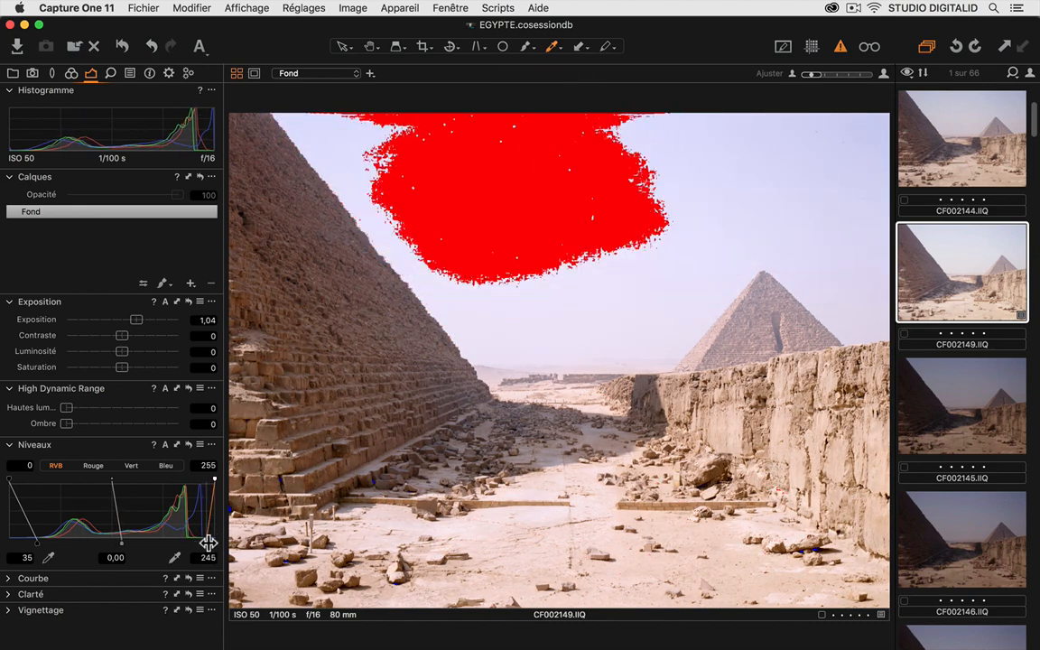